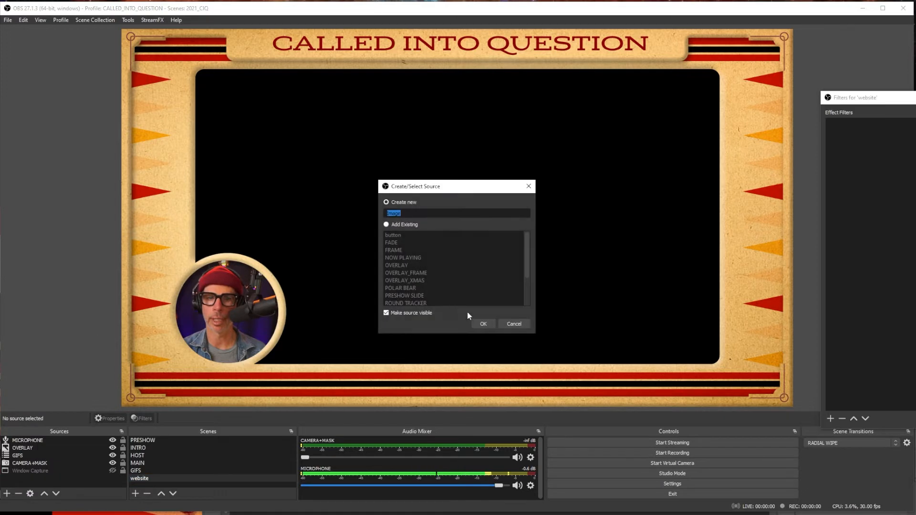
- Create a new image source named TY using the file THANK-YOU-FOR-COMING-square.png
{"action": "type", "text": "TY"}
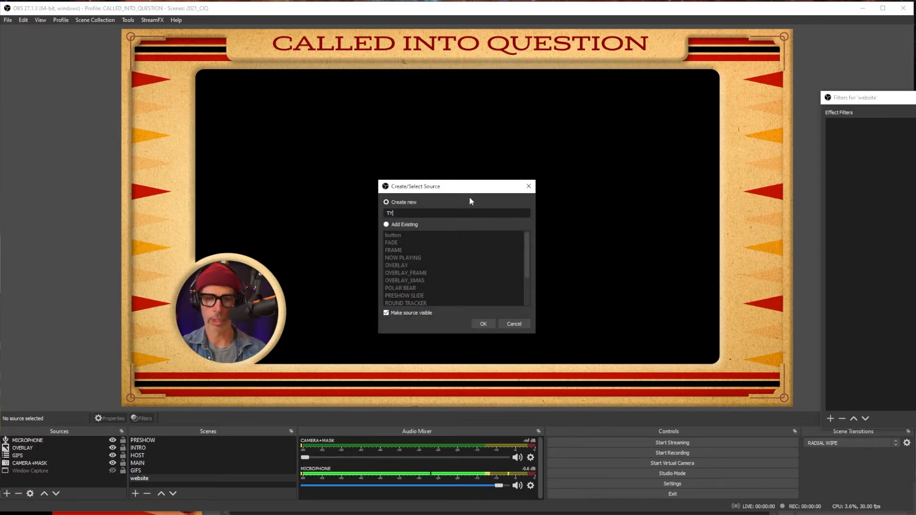
{"action": "left_click", "coordinate": [482, 324]}
{"action": "left_click", "coordinate": [589, 318]}
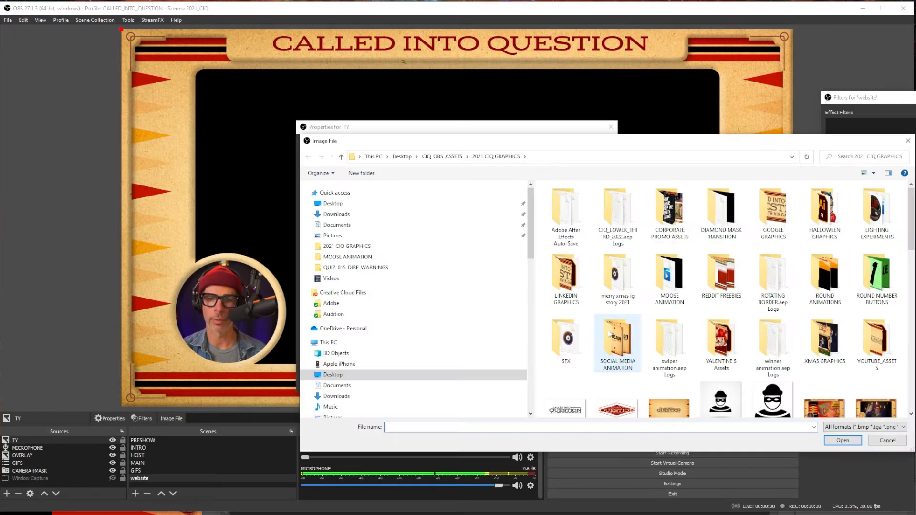
{"action": "double_click", "coordinate": [726, 328]}
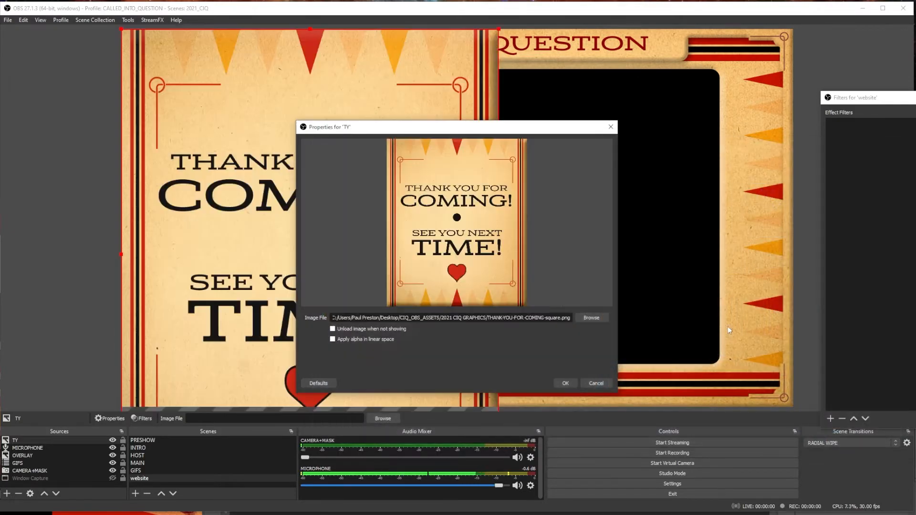
{"action": "left_click", "coordinate": [581, 384]}
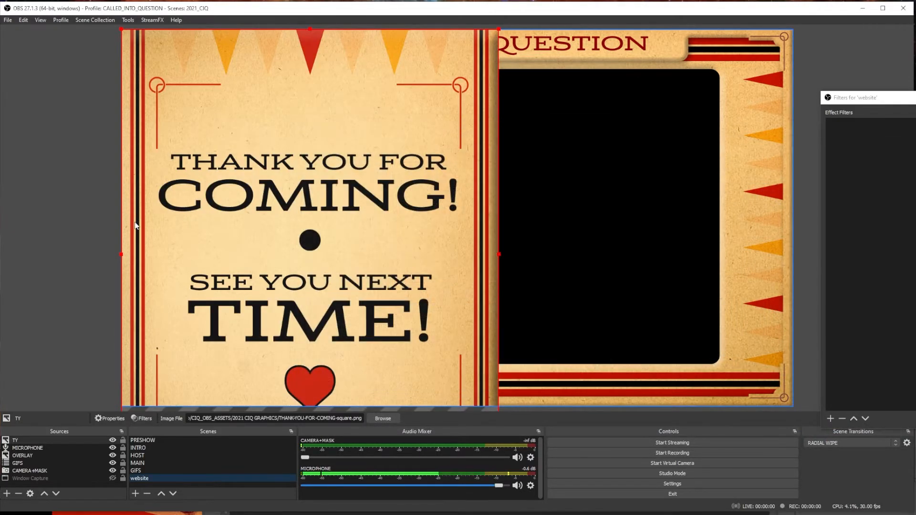
- Shrink the TY image into the upper-right corner of the overlay's black opening and order it directly below OVERLAY in the sources
{"action": "left_click_drag", "start_coordinate": [121, 253], "coordinate": [380, 227]}
{"action": "left_click_drag", "start_coordinate": [415, 157], "coordinate": [627, 197]}
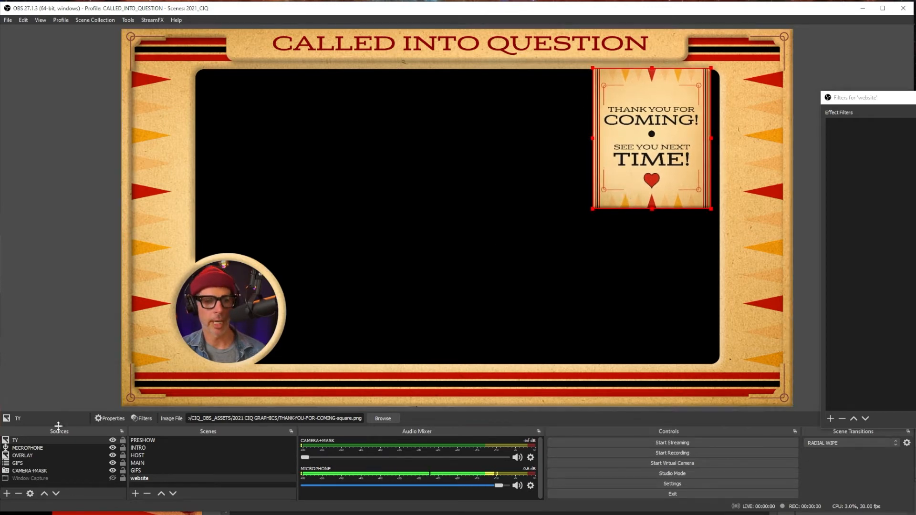
{"action": "left_click_drag", "start_coordinate": [34, 444], "coordinate": [34, 459]}
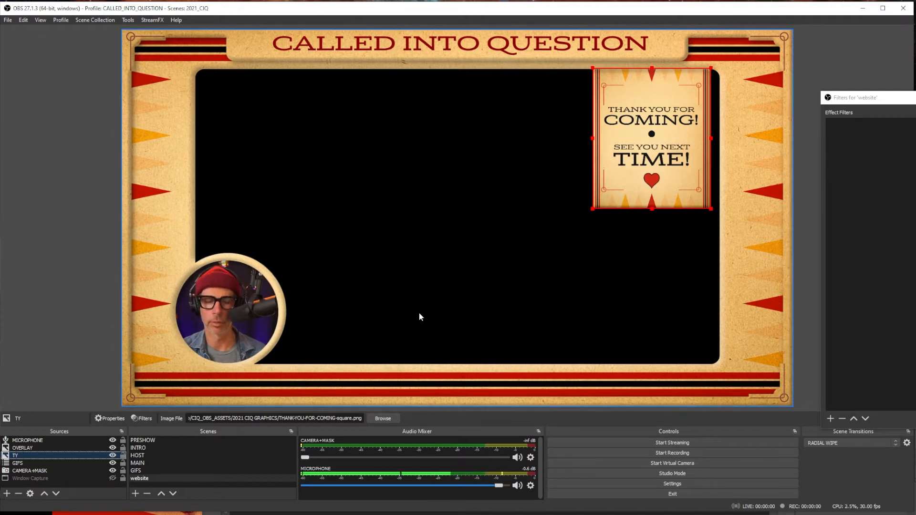
{"action": "left_click", "coordinate": [452, 273]}
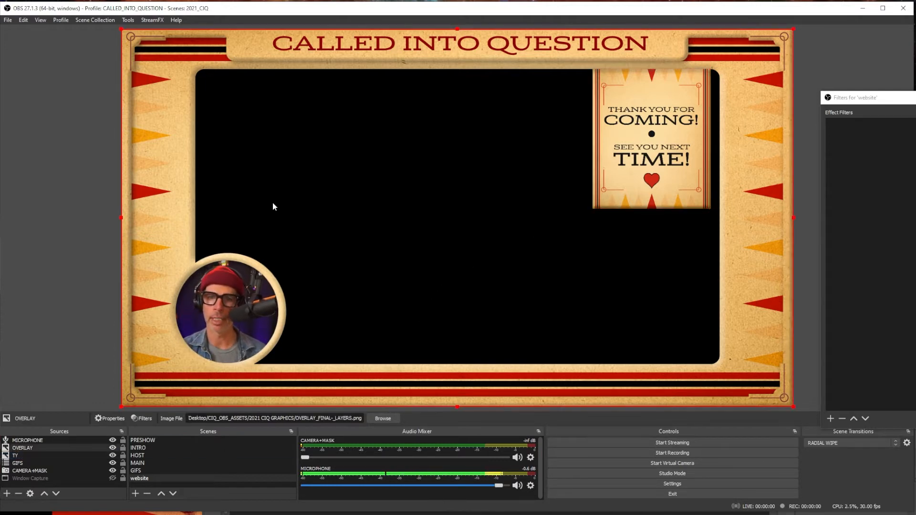
{"action": "left_click", "coordinate": [76, 195]}
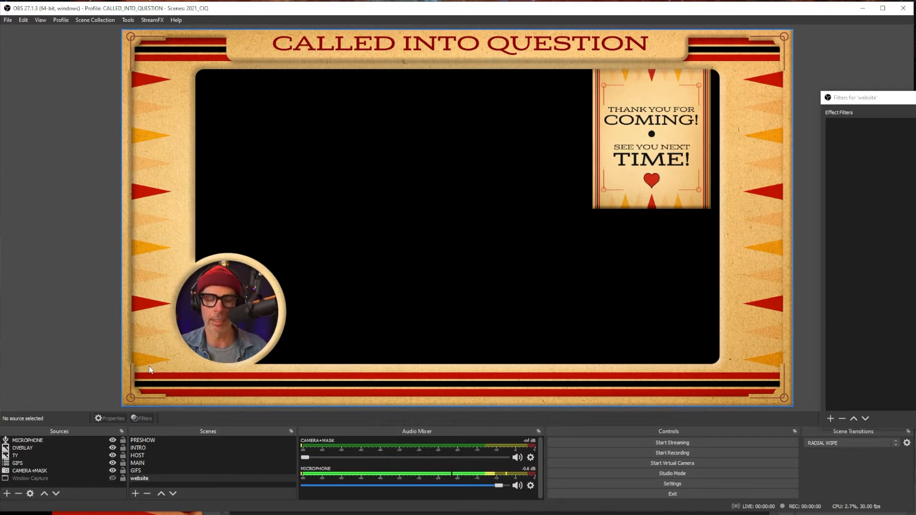
- Add a Move Source filter named TY IN to the website scene
{"action": "right_click", "coordinate": [148, 478]}
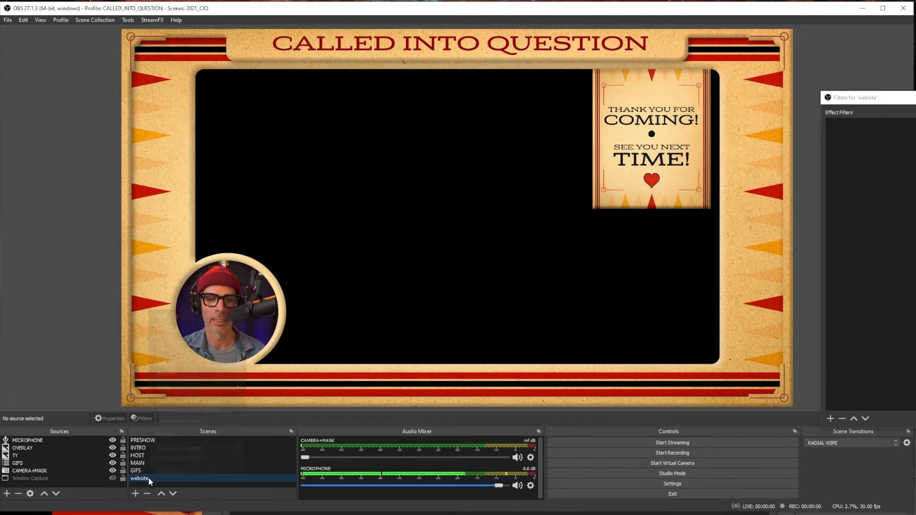
{"action": "left_click", "coordinate": [167, 437]}
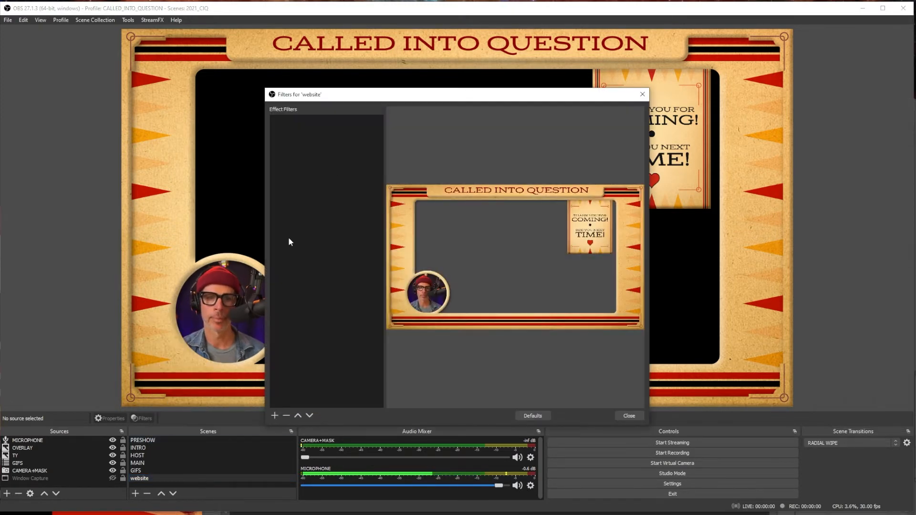
{"action": "left_click", "coordinate": [275, 416]}
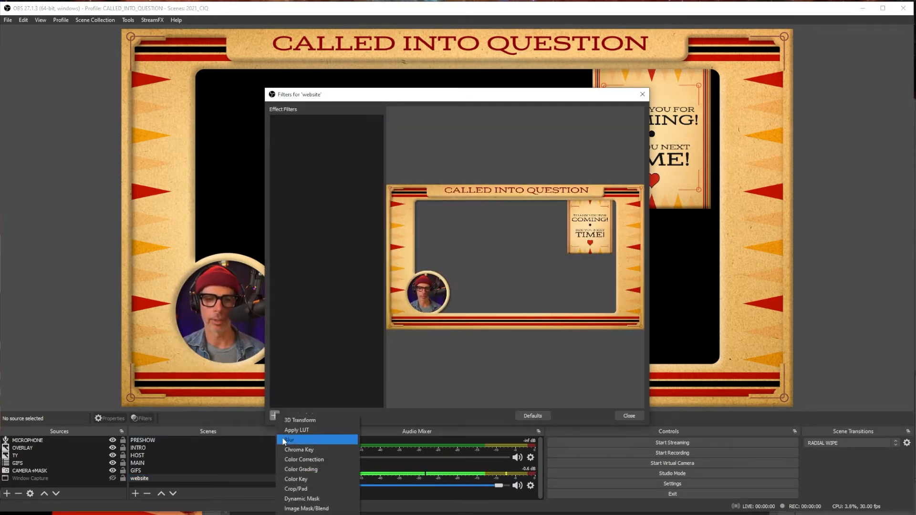
{"action": "left_click", "coordinate": [300, 514]}
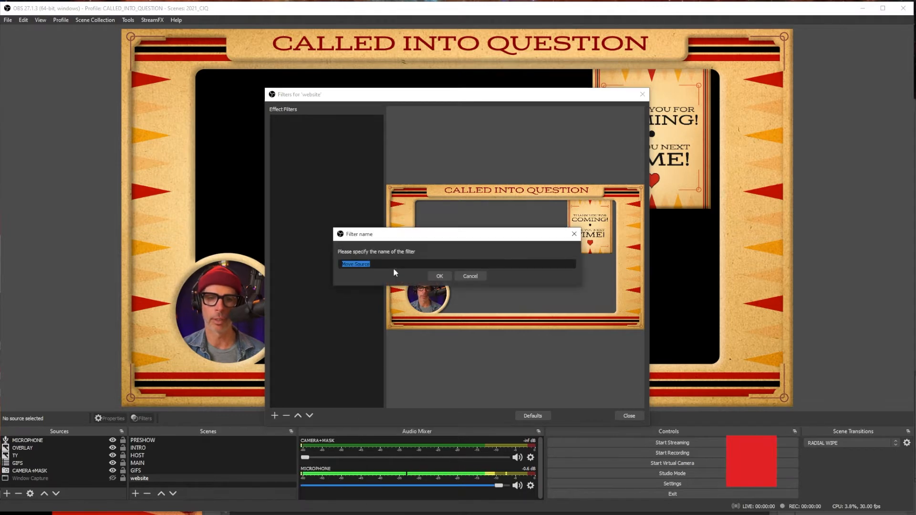
{"action": "type", "text": "T"}
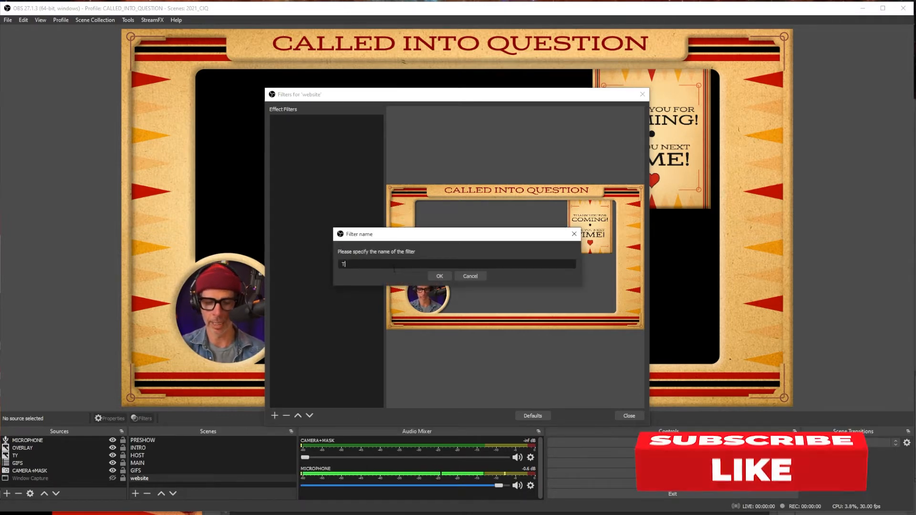
{"action": "type", "text": "Y IN"}
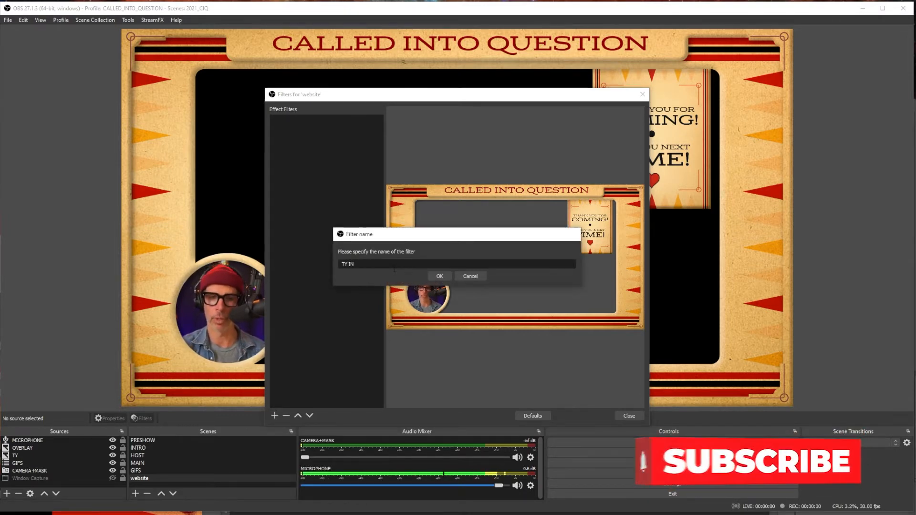
{"action": "key", "text": "Return"}
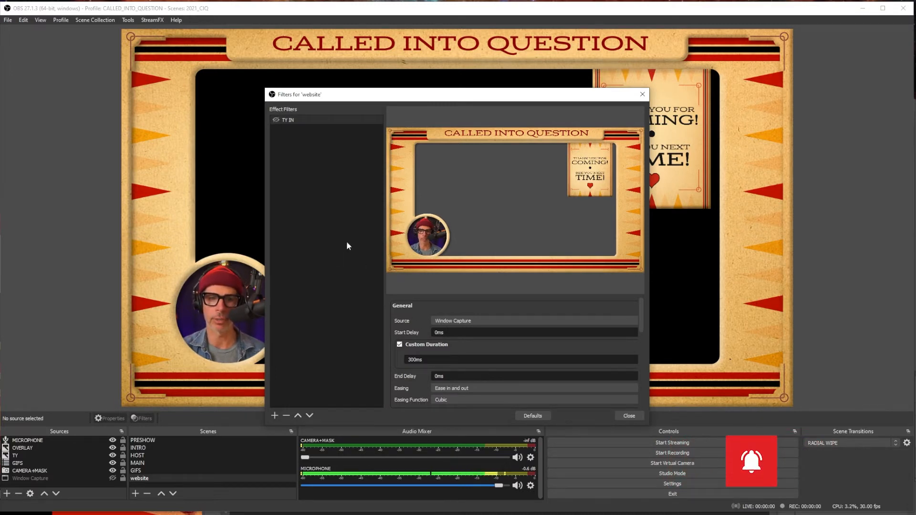
- Set TY as the source of the TY IN filter, using the image's on-screen position as its transform
{"action": "left_click", "coordinate": [474, 321]}
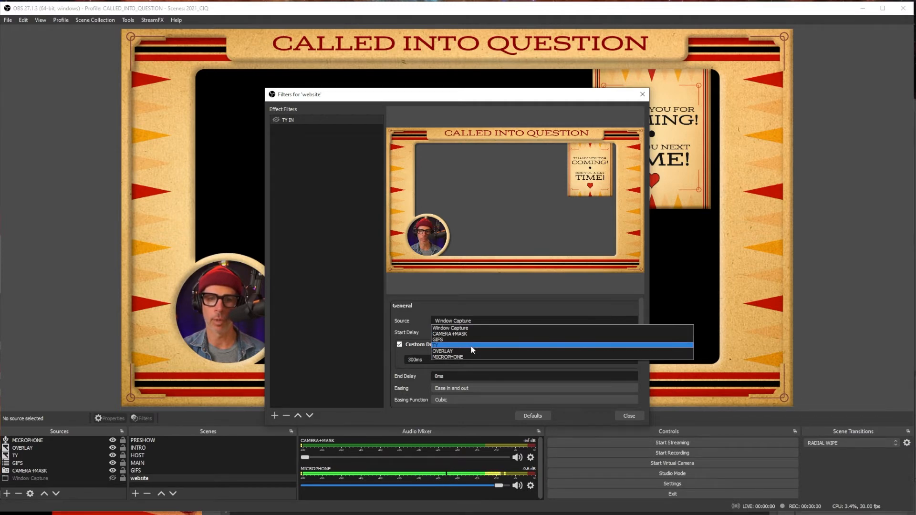
{"action": "left_click", "coordinate": [471, 345]}
{"action": "scroll", "coordinate": [471, 345], "scroll_direction": "down", "scroll_amount": 2}
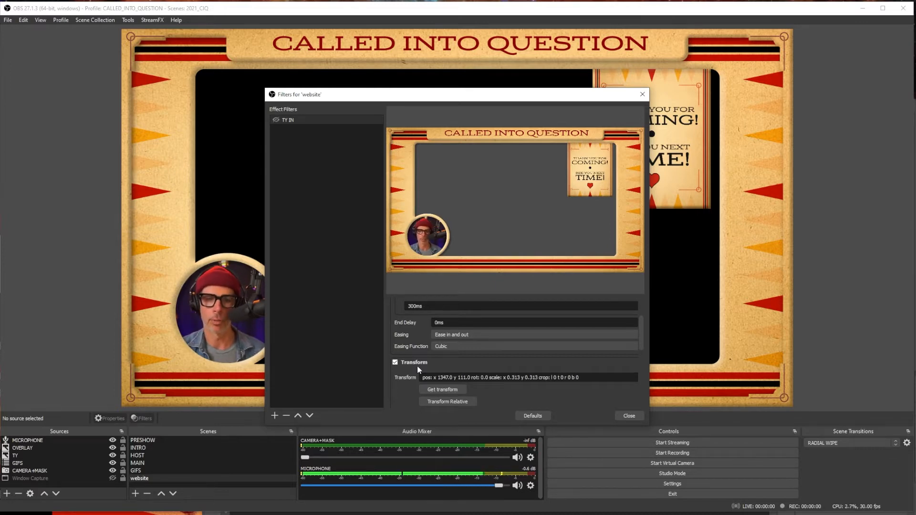
- Add a second Move Source filter named TY OUT to the website scene and set its source to TY
{"action": "left_click", "coordinate": [274, 415]}
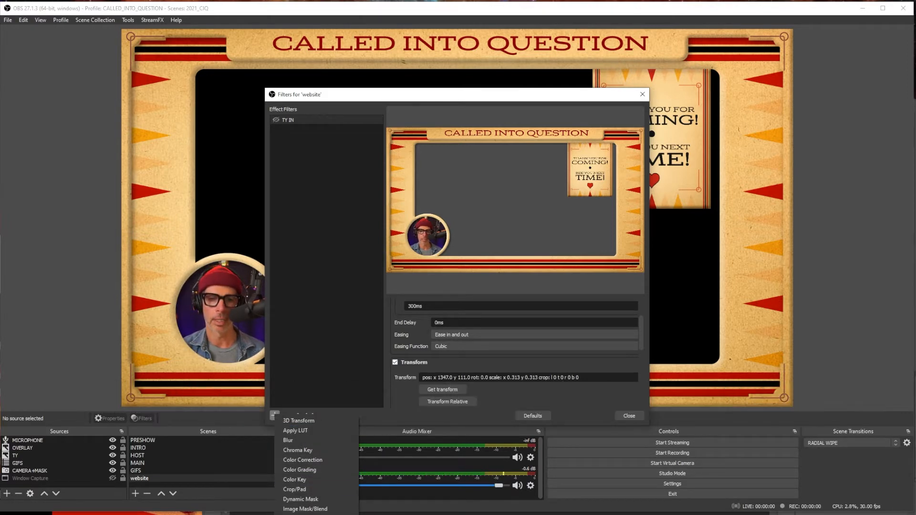
{"action": "left_click", "coordinate": [306, 514]}
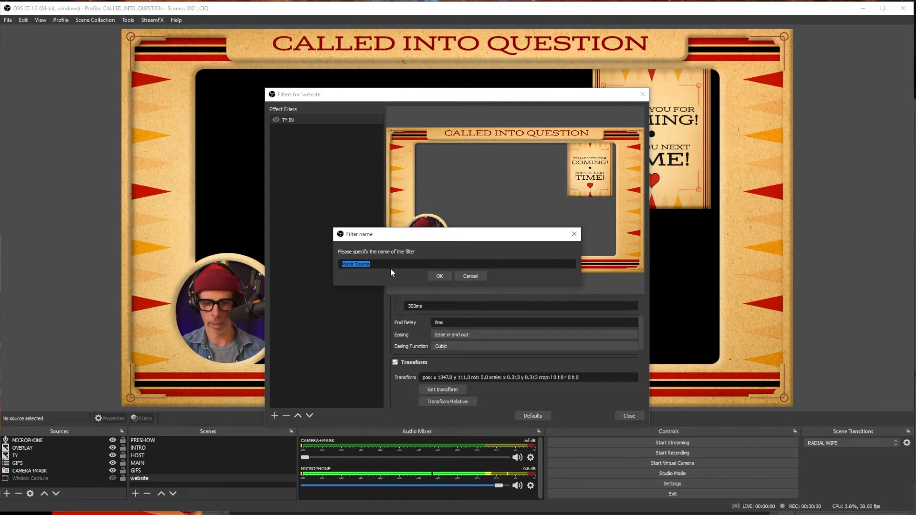
{"action": "type", "text": "TY OUT"}
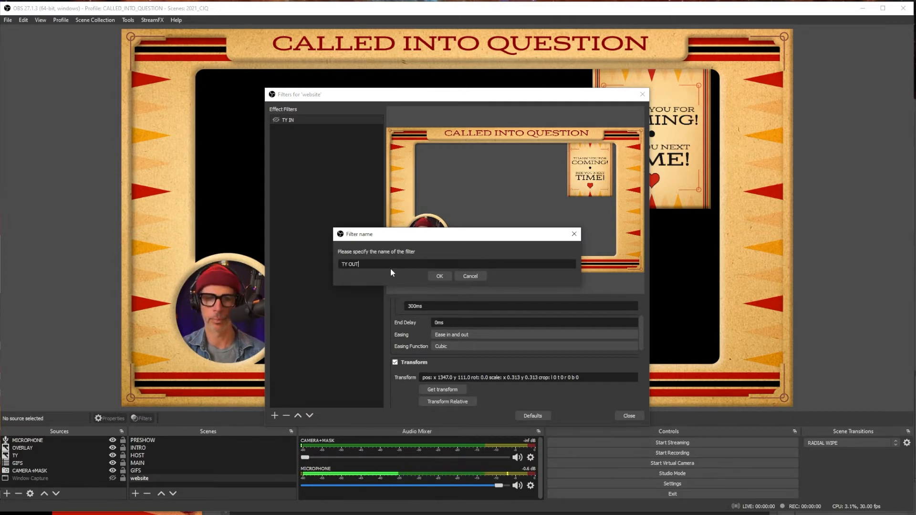
{"action": "left_click", "coordinate": [440, 277]}
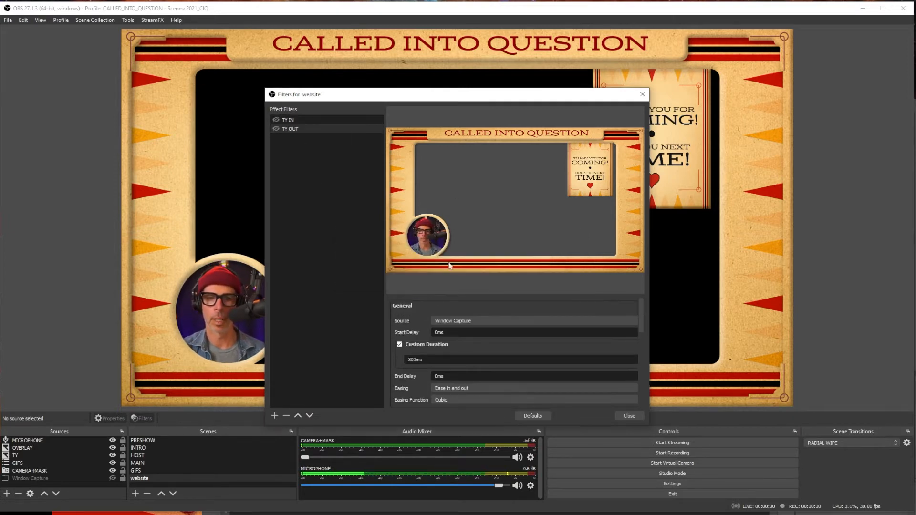
{"action": "left_click", "coordinate": [470, 320]}
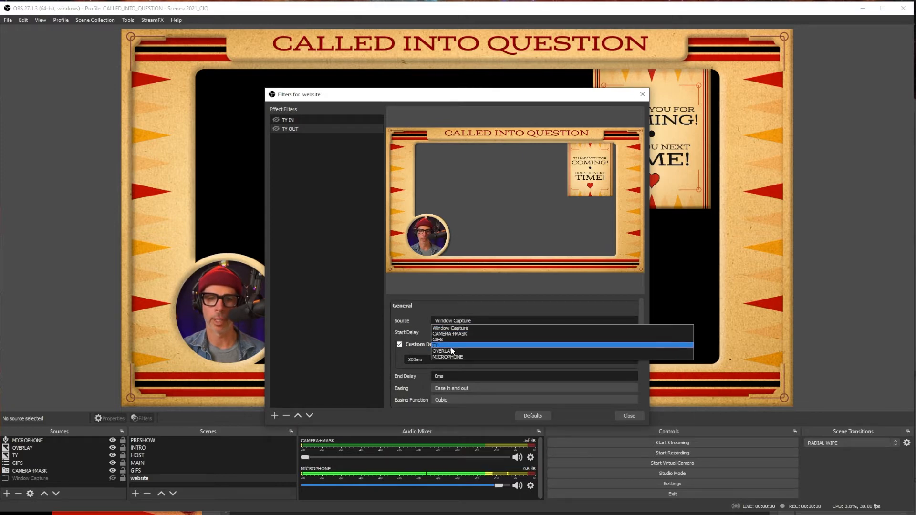
{"action": "left_click", "coordinate": [451, 346]}
{"action": "scroll", "coordinate": [438, 354], "scroll_direction": "down", "scroll_amount": 2}
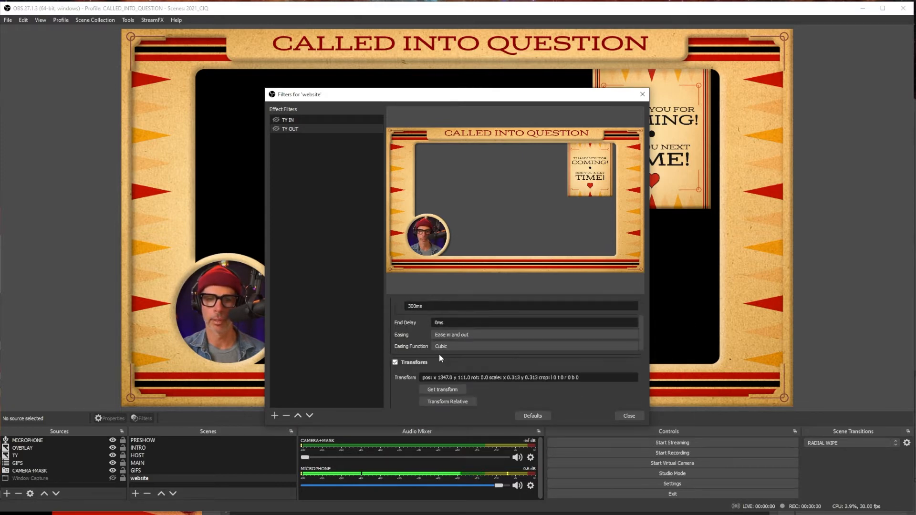
- Move the TY image just above the canvas, out of view, and capture that position as the TY OUT filter's transform
{"action": "left_click_drag", "start_coordinate": [494, 95], "coordinate": [350, 108]}
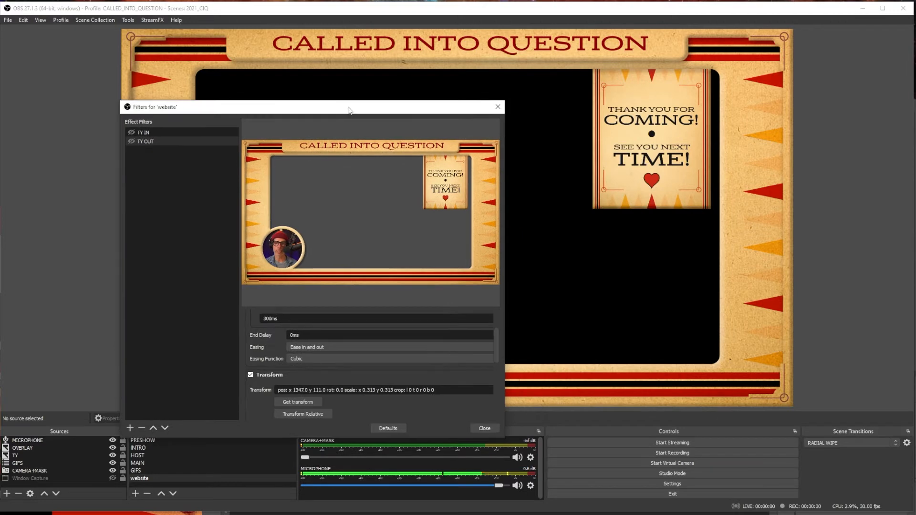
{"action": "left_click", "coordinate": [29, 456]}
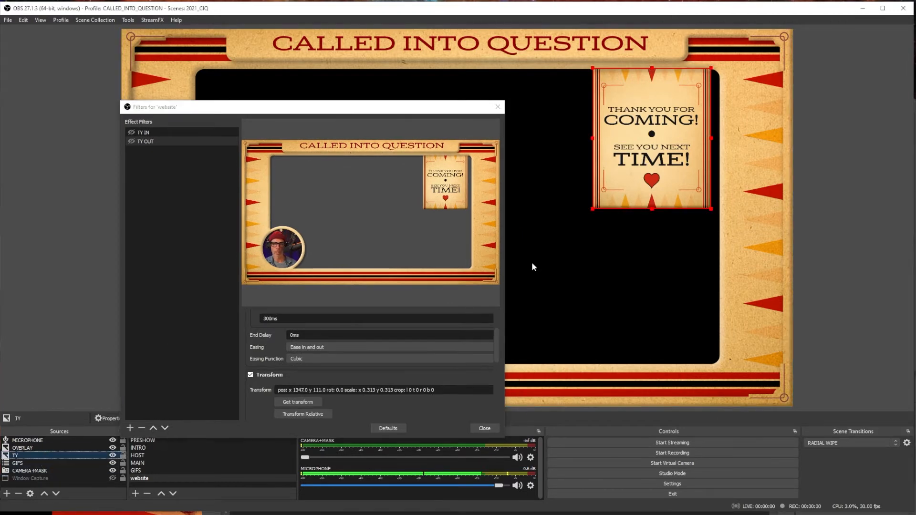
{"action": "left_click_drag", "start_coordinate": [623, 176], "coordinate": [622, 34]}
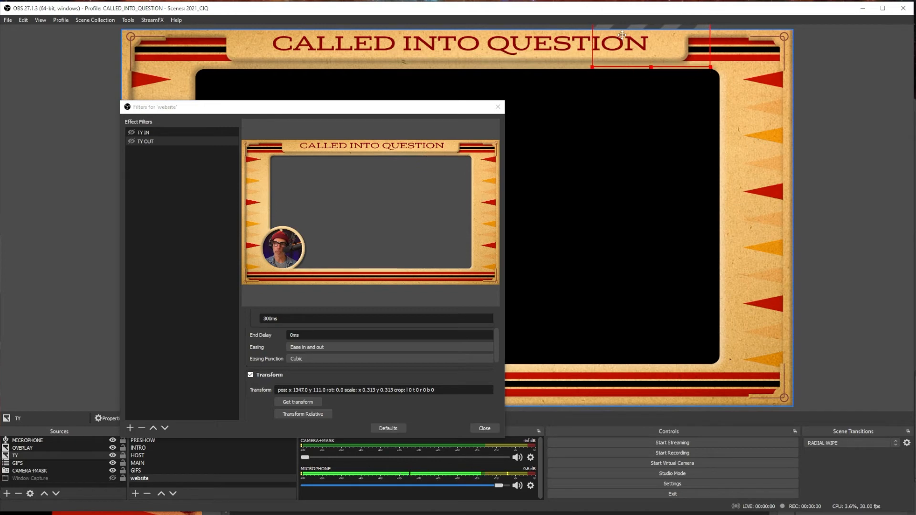
{"action": "left_click", "coordinate": [311, 402]}
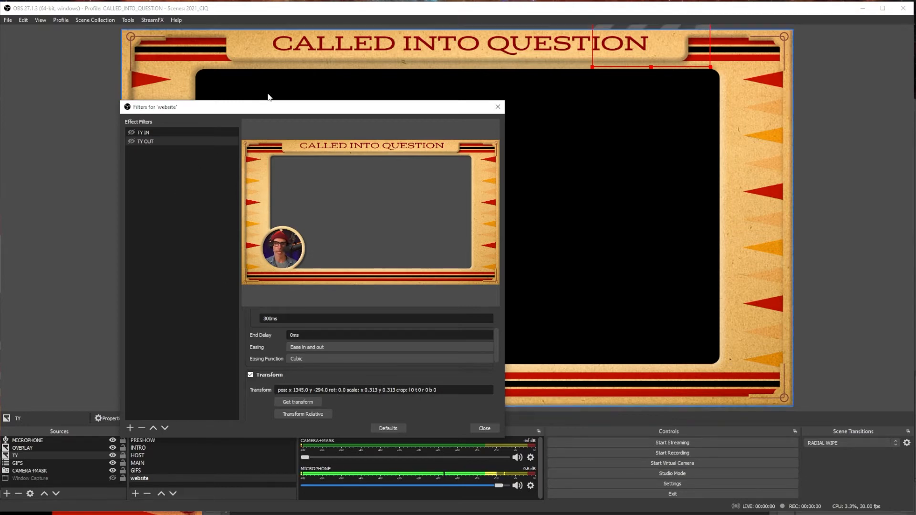
- Move the filters window clear of the canvas and test the animation by triggering TY IN followed by TY OUT
{"action": "left_click_drag", "start_coordinate": [260, 100], "coordinate": [569, 142]}
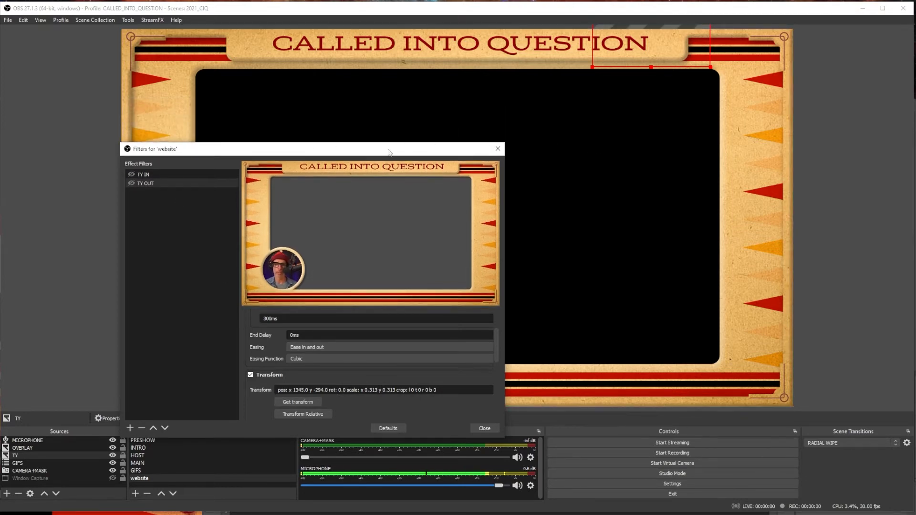
{"action": "left_click_drag", "start_coordinate": [389, 152], "coordinate": [335, 335]}
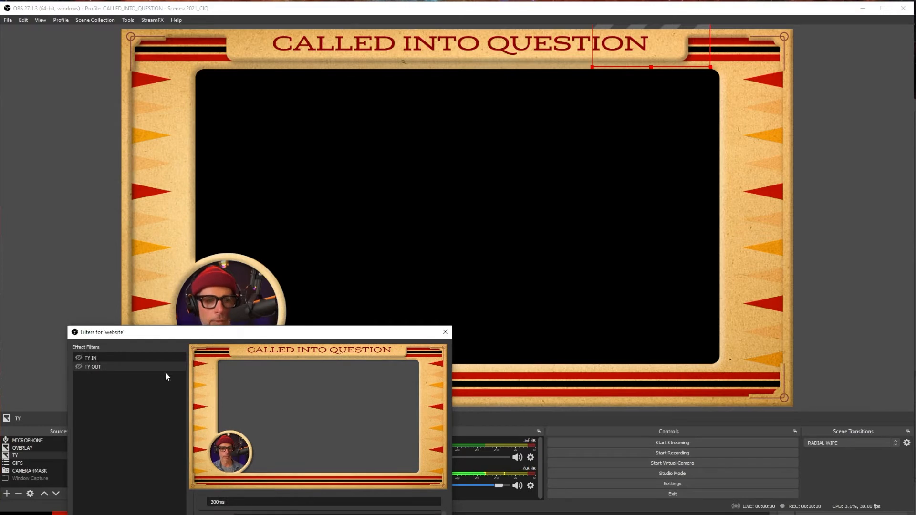
{"action": "left_click_drag", "start_coordinate": [165, 333], "coordinate": [244, 375]}
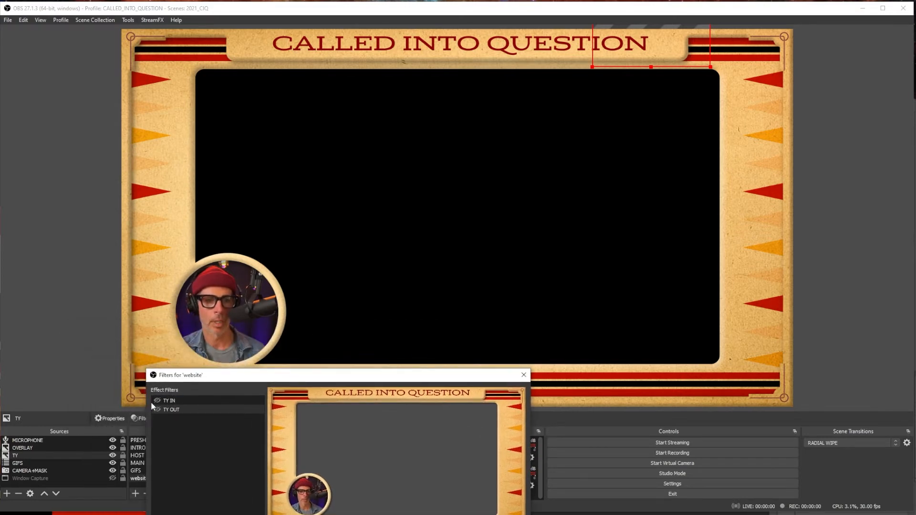
{"action": "left_click", "coordinate": [157, 401]}
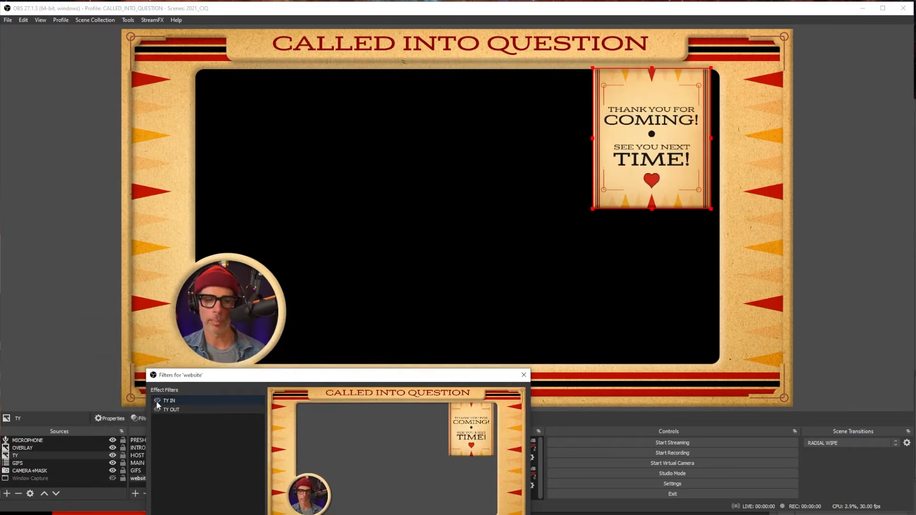
{"action": "left_click", "coordinate": [158, 409]}
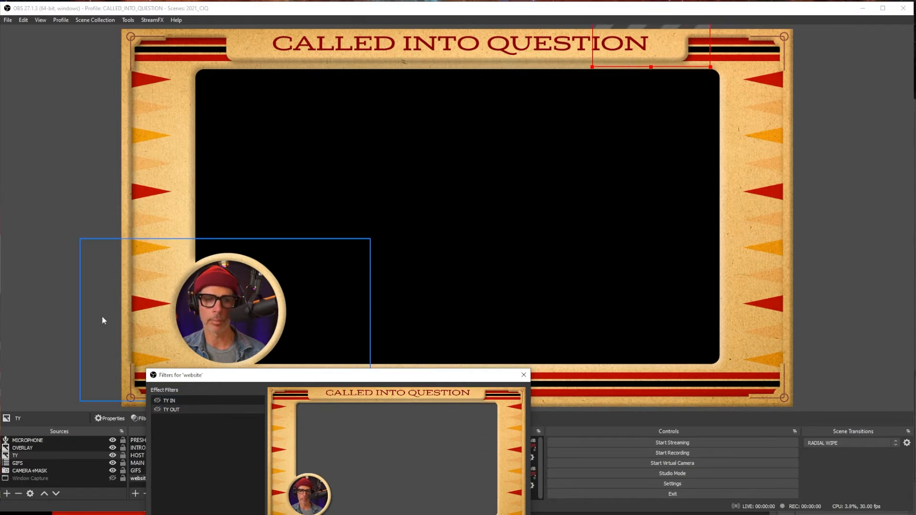
{"action": "left_click", "coordinate": [53, 312]}
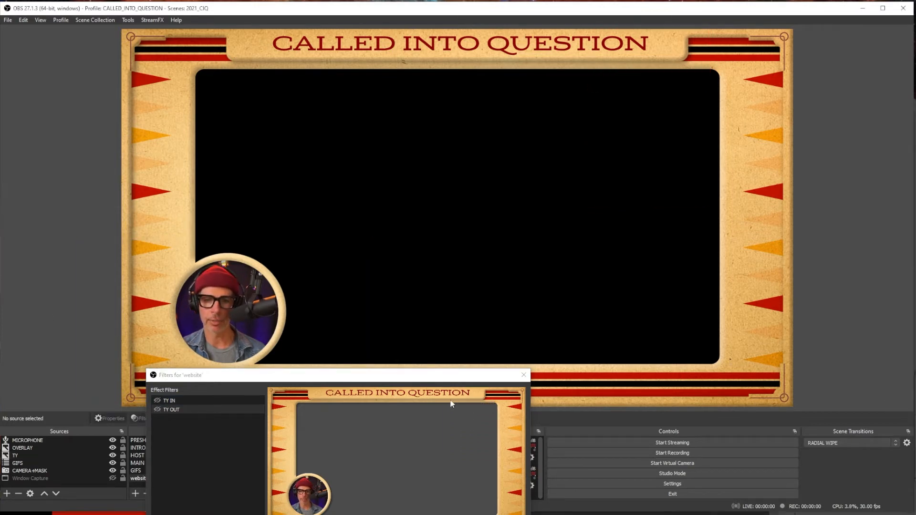
- Bring the website scene's filters window back into full view and set the TY OUT filter's custom duration to 1000 ms
{"action": "left_click_drag", "start_coordinate": [430, 375], "coordinate": [627, 148]}
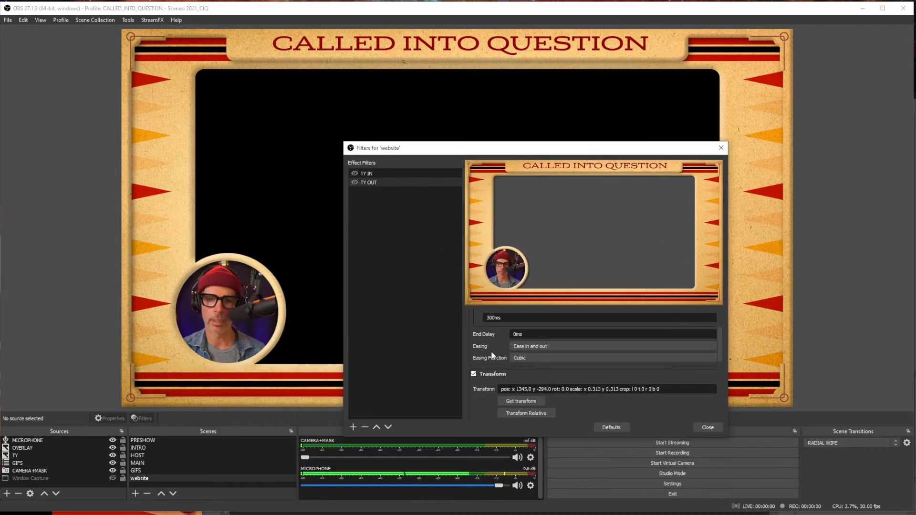
{"action": "scroll", "coordinate": [493, 355], "scroll_direction": "up", "scroll_amount": 2}
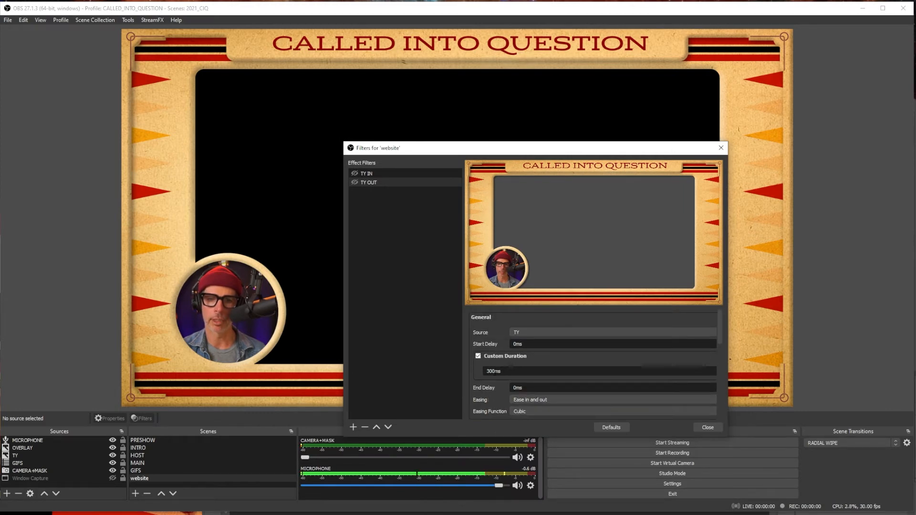
{"action": "left_click_drag", "start_coordinate": [495, 372], "coordinate": [473, 359]}
{"action": "type", "text": "1"}
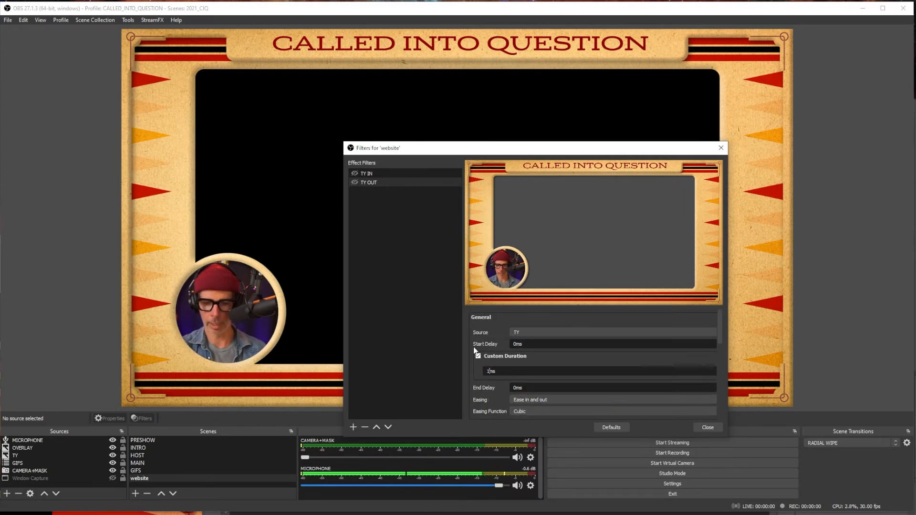
{"action": "type", "text": "000"}
{"action": "key", "text": "Return"}
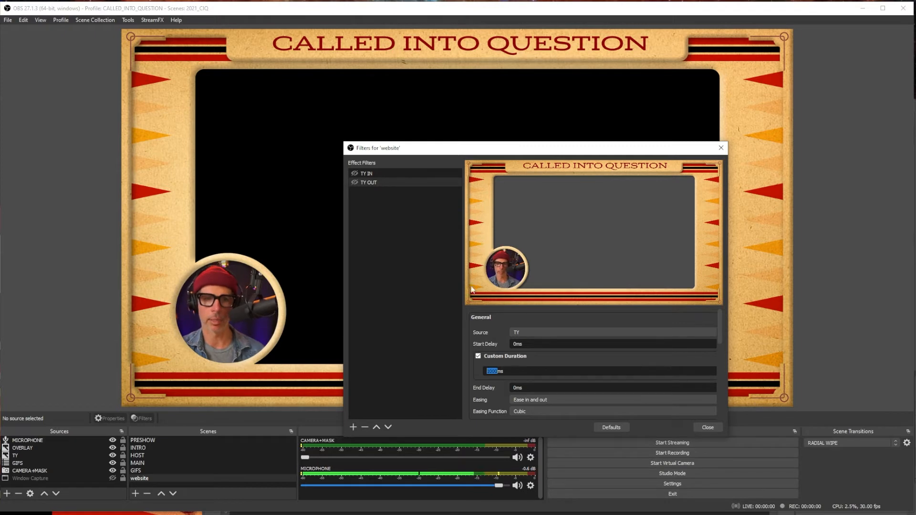
- Set the TY IN filter's custom duration to 1000 ms
{"action": "left_click", "coordinate": [410, 175]}
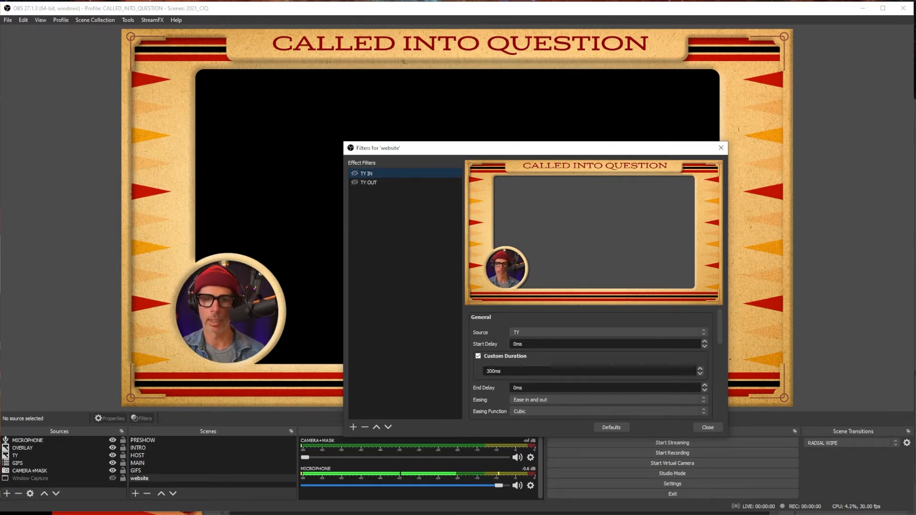
{"action": "left_click_drag", "start_coordinate": [500, 371], "coordinate": [482, 371]}
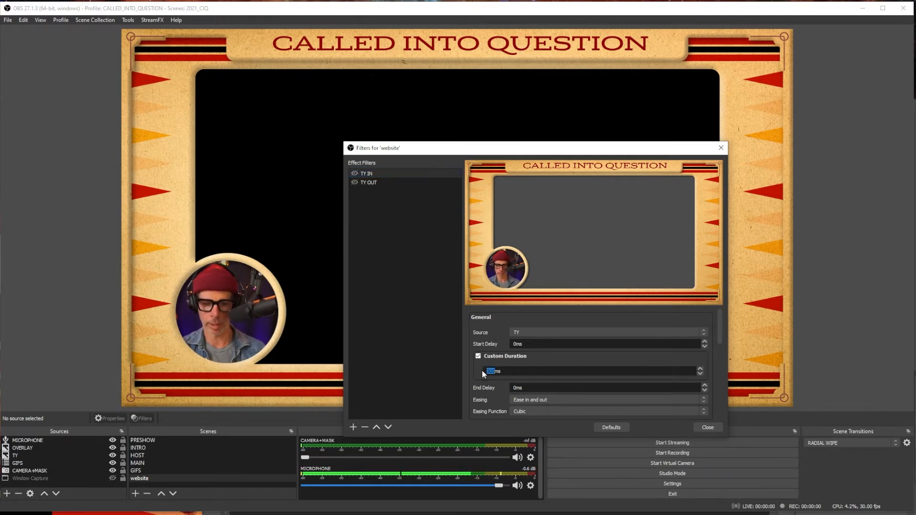
{"action": "type", "text": "1000"}
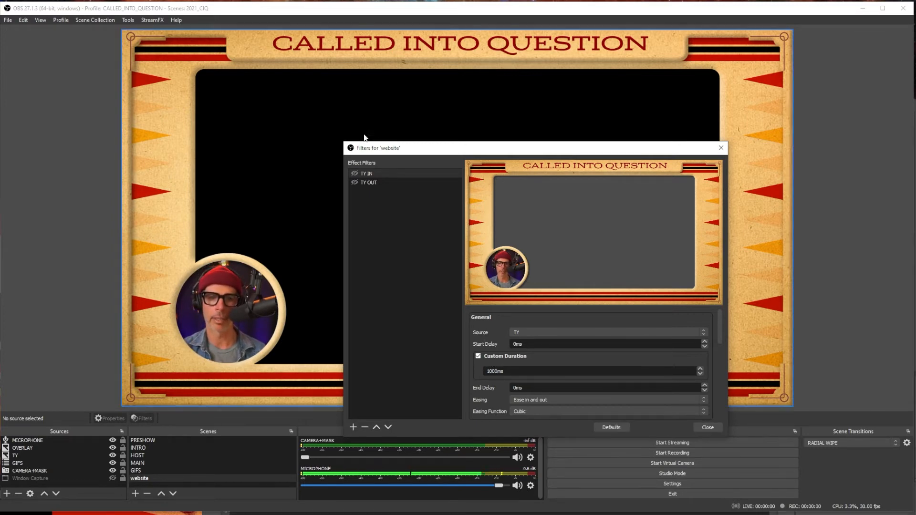
- Move the filters window clear of the canvas, test the animation by triggering TY IN, TY OUT and TY IN again, and close the filters
{"action": "left_click_drag", "start_coordinate": [404, 155], "coordinate": [618, 312]}
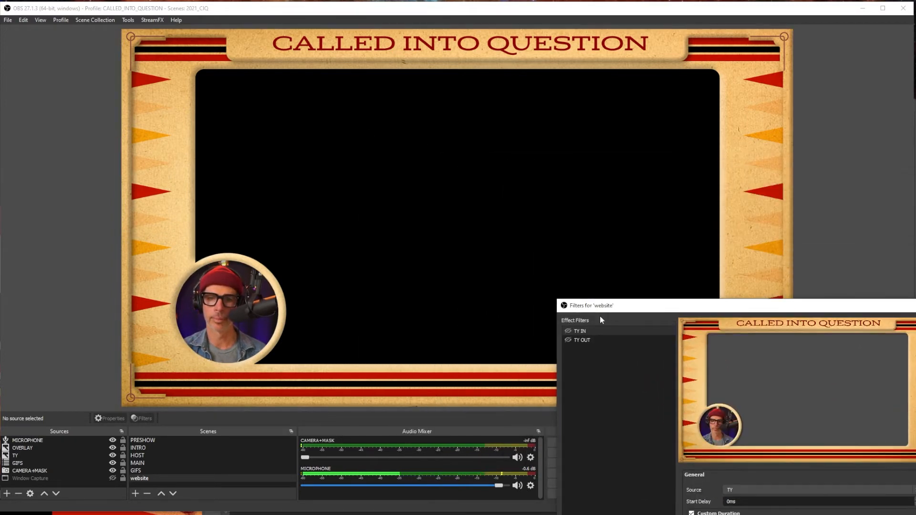
{"action": "left_click", "coordinate": [568, 331]}
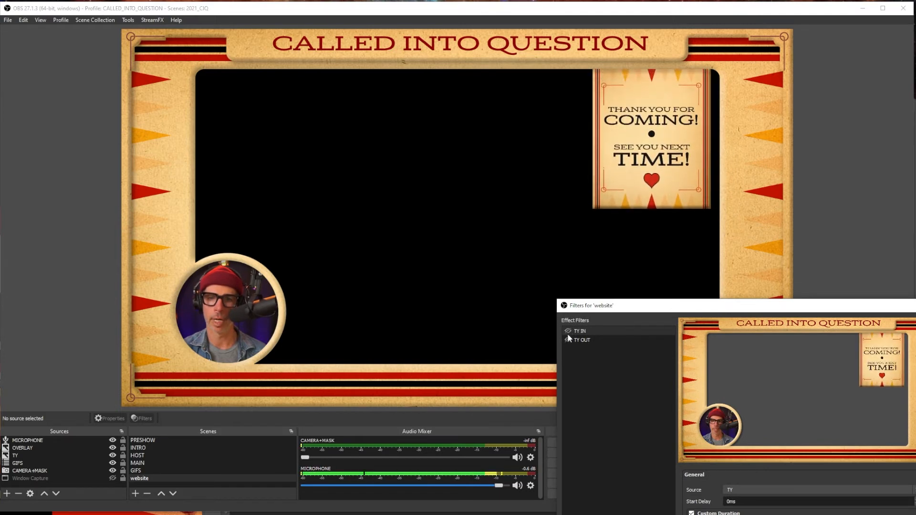
{"action": "left_click", "coordinate": [568, 340]}
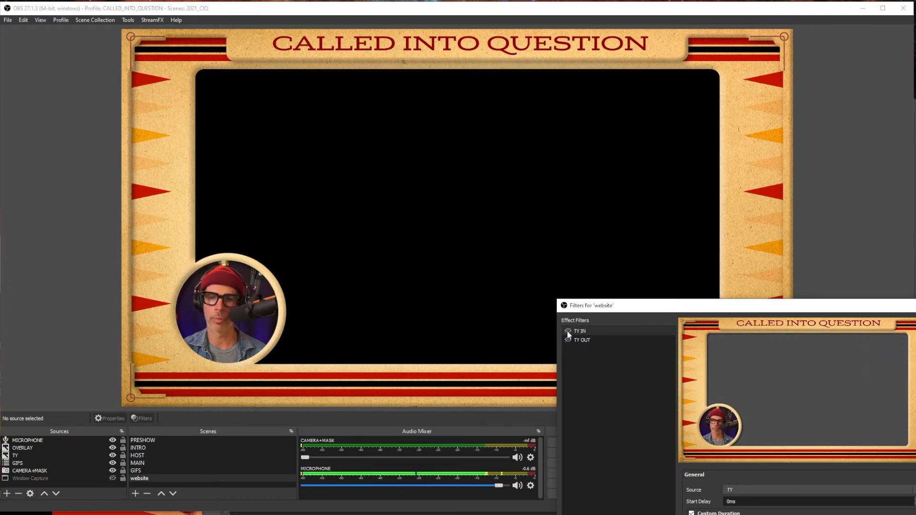
{"action": "left_click", "coordinate": [567, 331]}
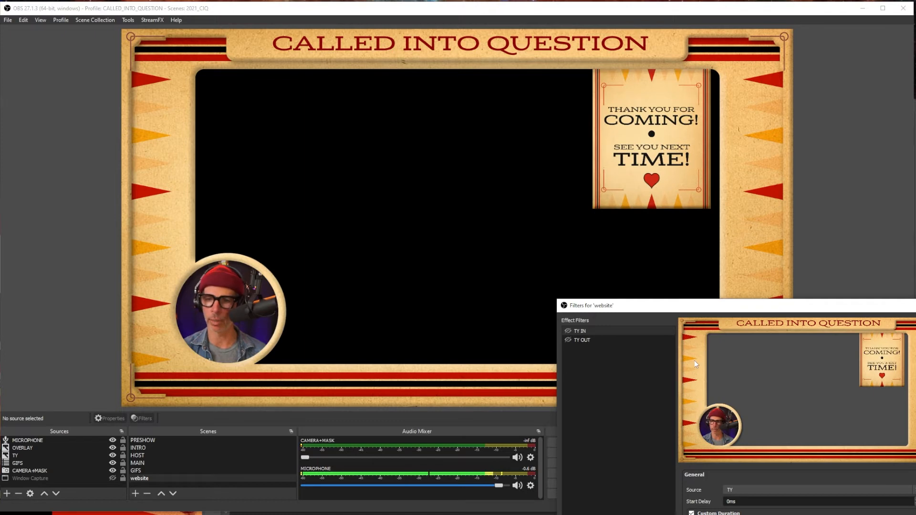
{"action": "key", "text": "Escape"}
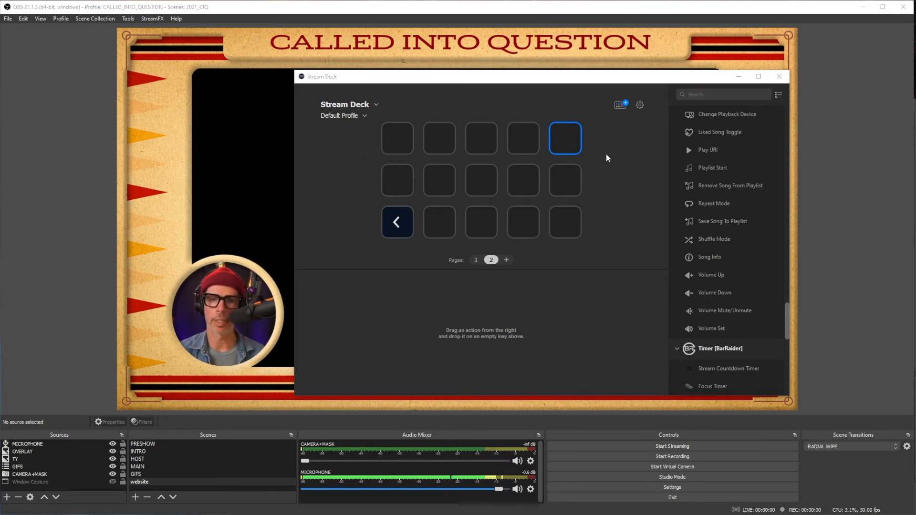
- In Stream Deck, assign a Multi Action Switch to the last key of the first row on page 2
{"action": "scroll", "coordinate": [726, 227], "scroll_direction": "up", "scroll_amount": 15}
{"action": "scroll", "coordinate": [725, 224], "scroll_direction": "up", "scroll_amount": 8}
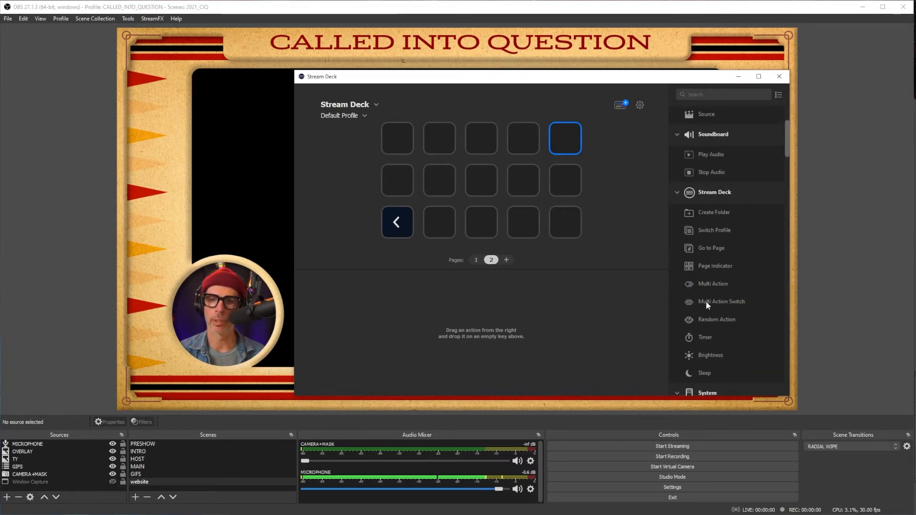
{"action": "left_click_drag", "start_coordinate": [706, 301], "coordinate": [571, 140]}
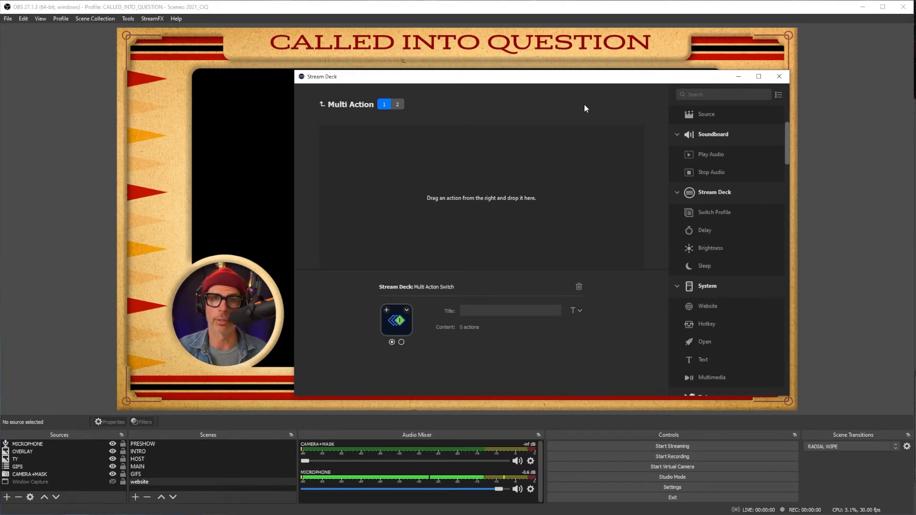
- Add an OBS Tools Filter Toggle action to both state 1 and state 2 of the Multi Action Switch
{"action": "scroll", "coordinate": [714, 294], "scroll_direction": "down", "scroll_amount": 10}
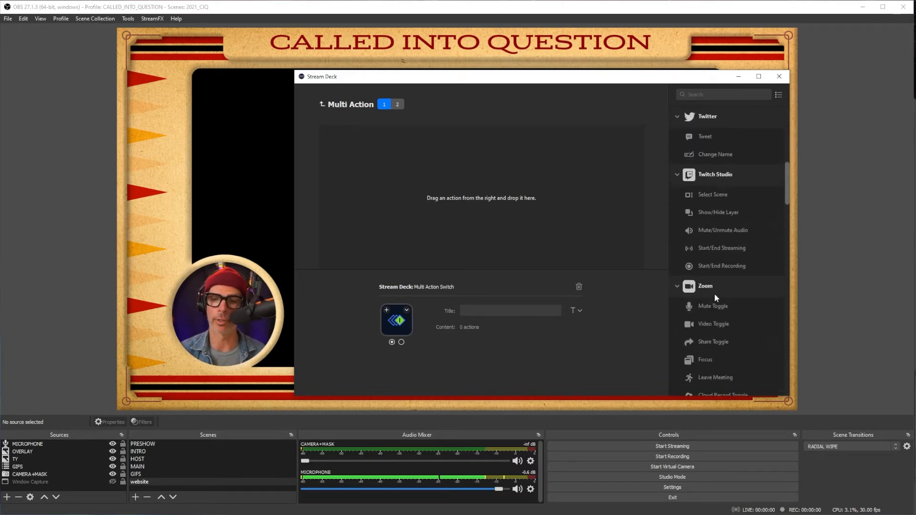
{"action": "scroll", "coordinate": [714, 292], "scroll_direction": "down", "scroll_amount": 12}
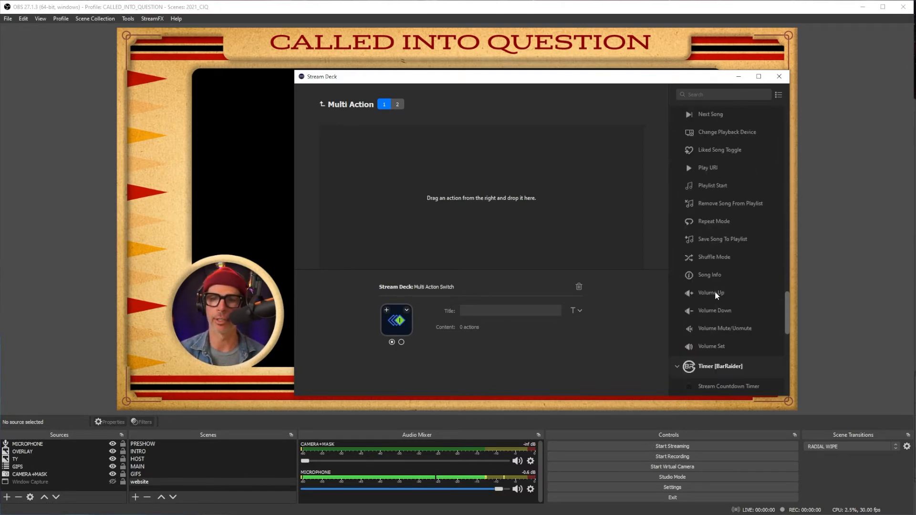
{"action": "scroll", "coordinate": [715, 295], "scroll_direction": "down", "scroll_amount": 6}
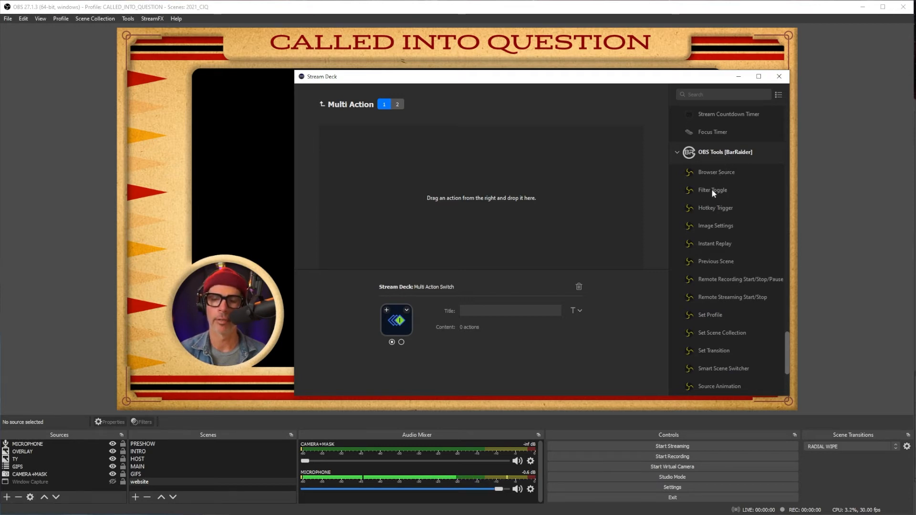
{"action": "left_click_drag", "start_coordinate": [711, 189], "coordinate": [433, 188]}
{"action": "left_click", "coordinate": [399, 105]}
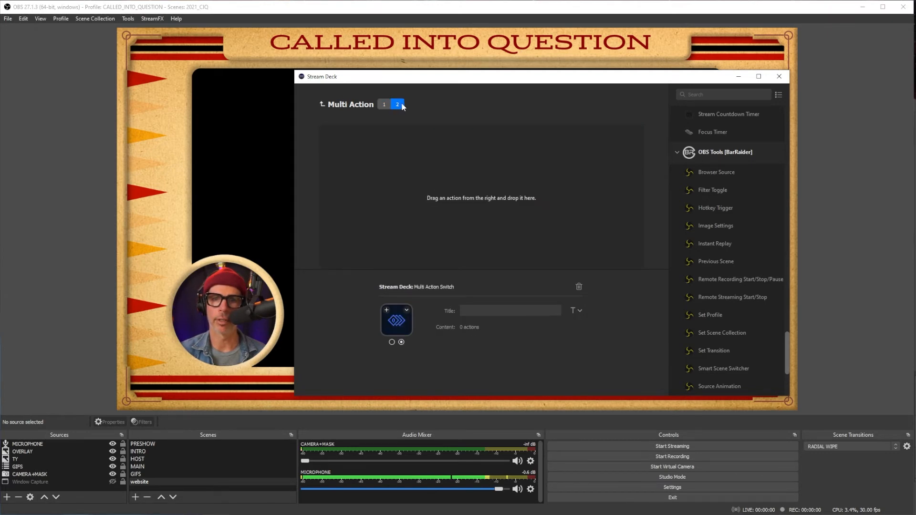
{"action": "left_click_drag", "start_coordinate": [702, 191], "coordinate": [429, 180]}
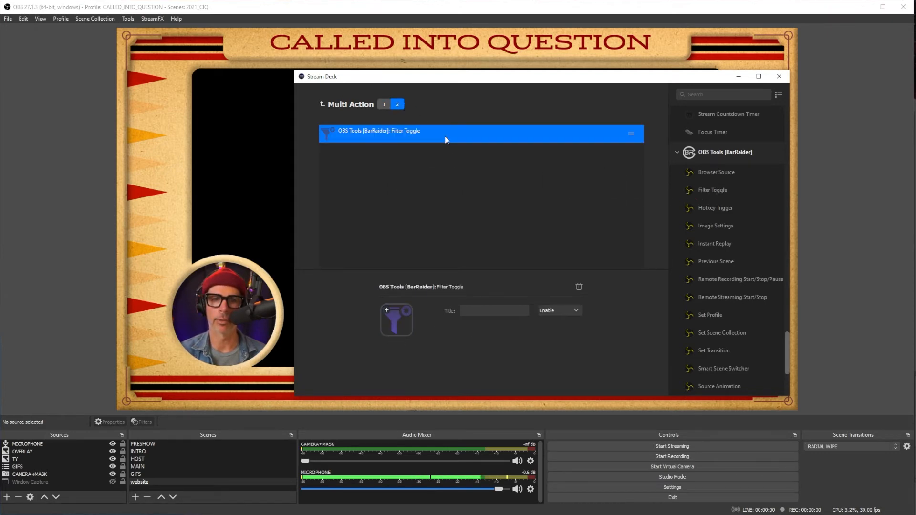
- Configure the Filter Toggle in state 1 with website as the source and TY IN as the filter
{"action": "left_click", "coordinate": [384, 104]}
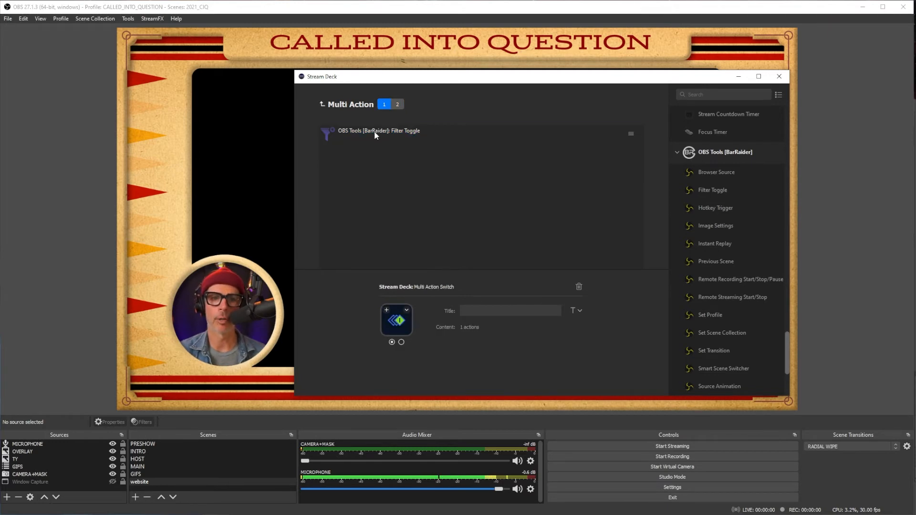
{"action": "left_click", "coordinate": [376, 136]}
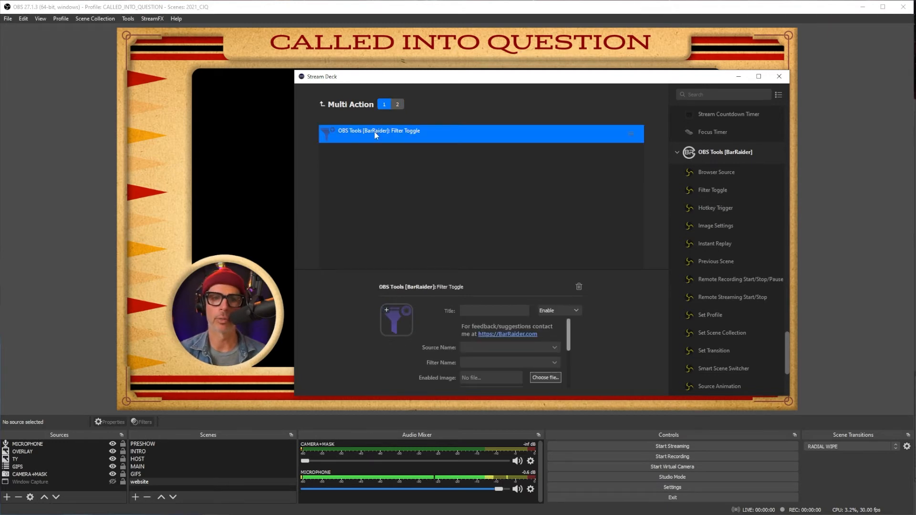
{"action": "left_click", "coordinate": [555, 345]}
{"action": "scroll", "coordinate": [515, 413], "scroll_direction": "down", "scroll_amount": 5}
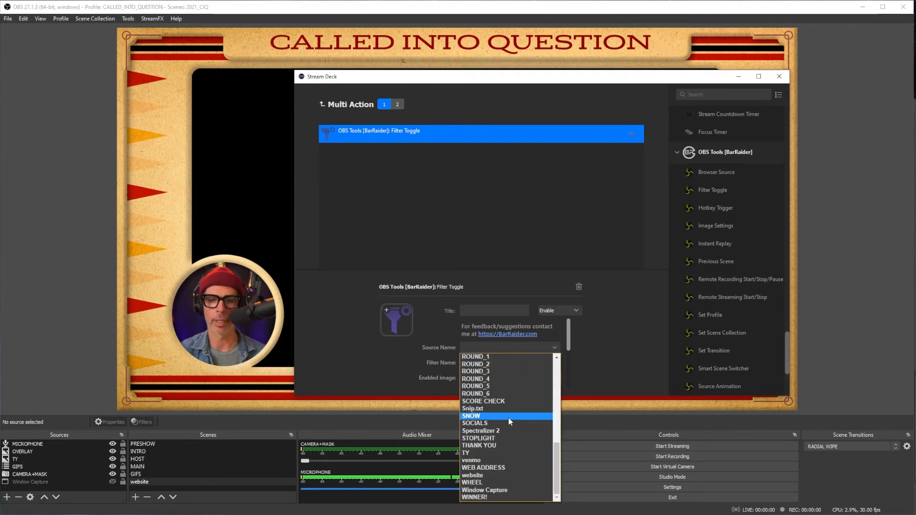
{"action": "left_click", "coordinate": [505, 476]}
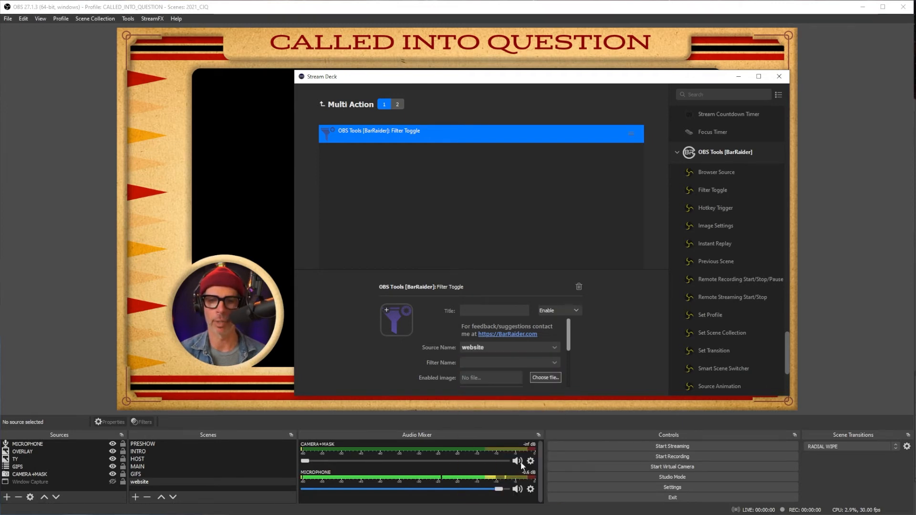
{"action": "left_click", "coordinate": [555, 362]}
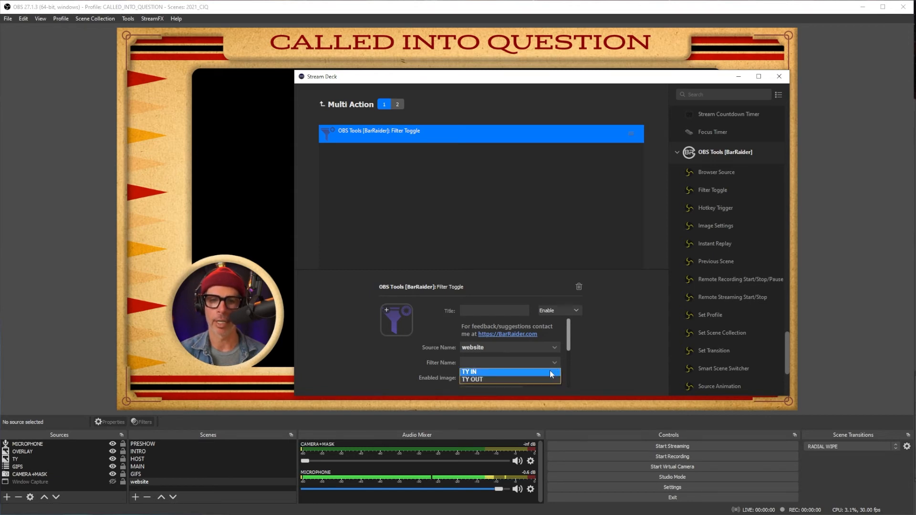
{"action": "left_click", "coordinate": [550, 371]}
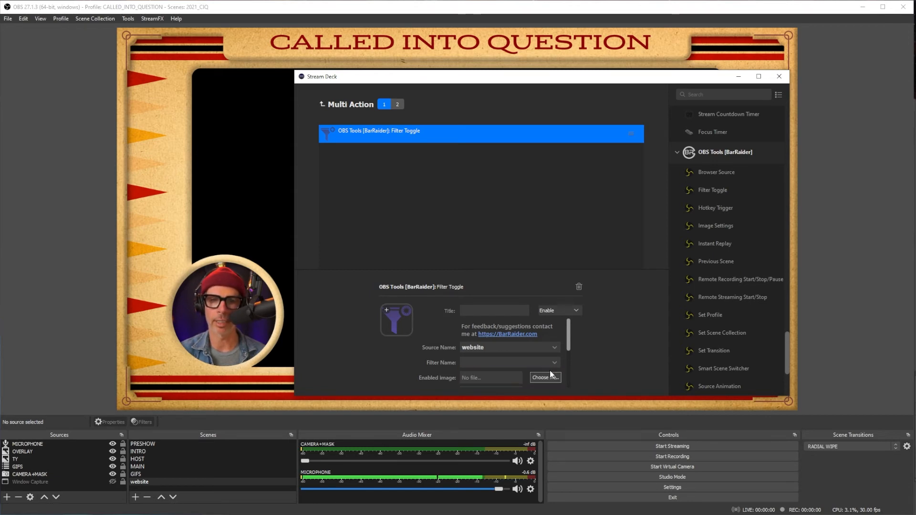
- Configure the Filter Toggle in state 2 with website as the source and TY OUT as the filter
{"action": "left_click", "coordinate": [399, 104]}
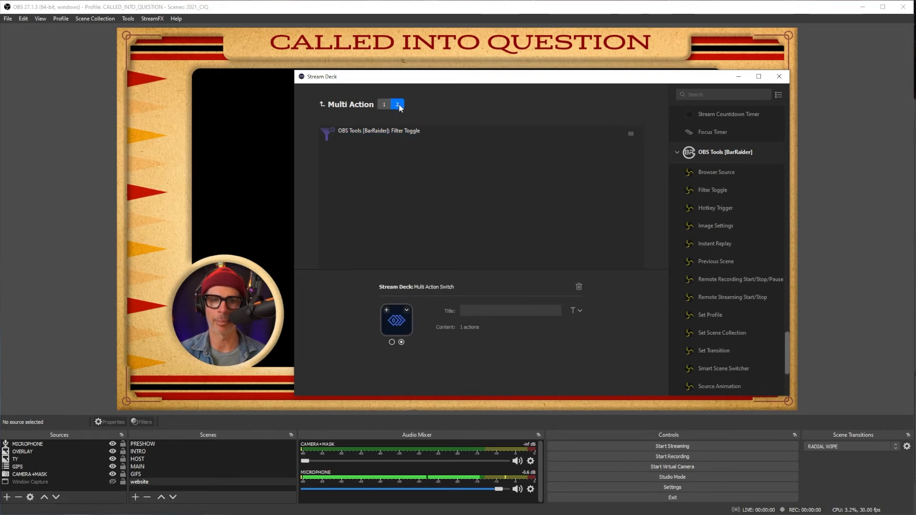
{"action": "left_click", "coordinate": [410, 134]}
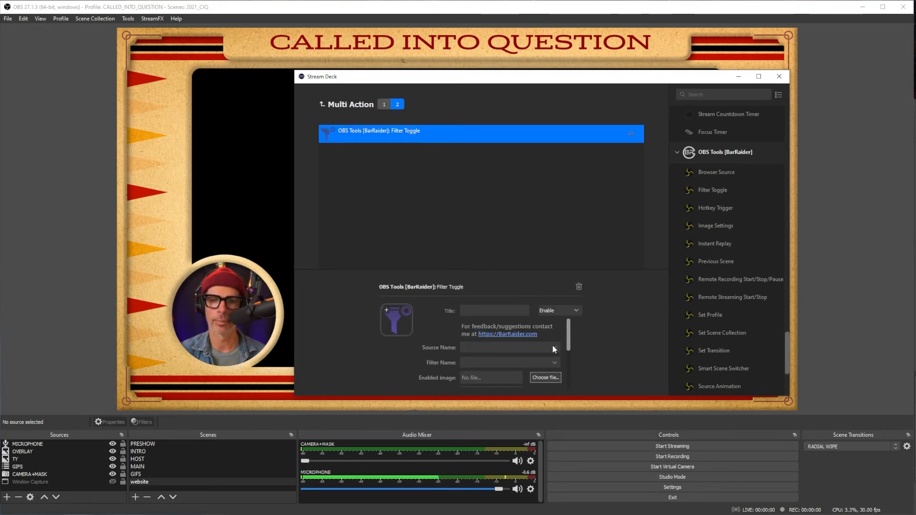
{"action": "left_click", "coordinate": [555, 348]}
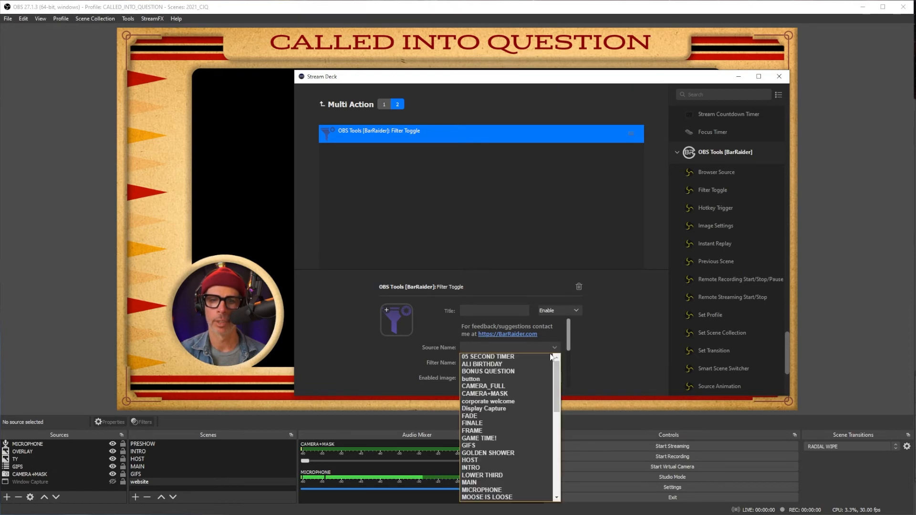
{"action": "scroll", "coordinate": [511, 429], "scroll_direction": "down", "scroll_amount": 5}
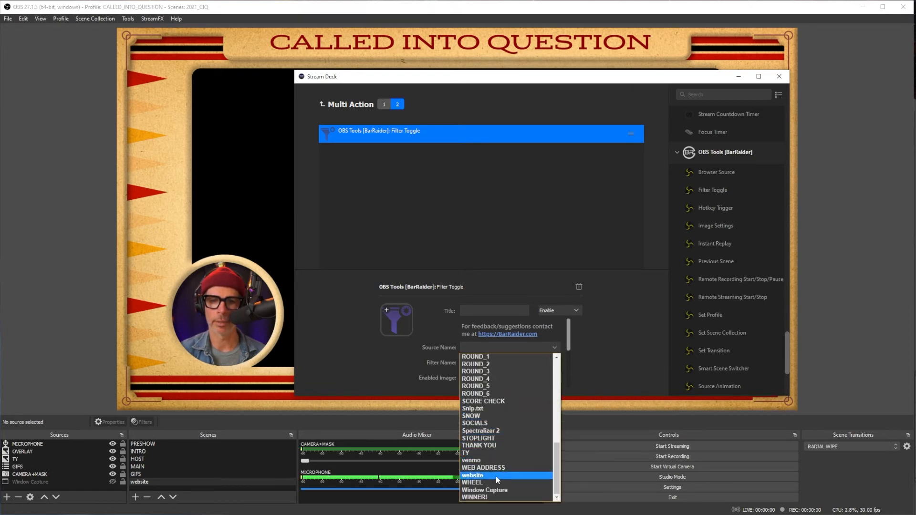
{"action": "left_click", "coordinate": [496, 476]}
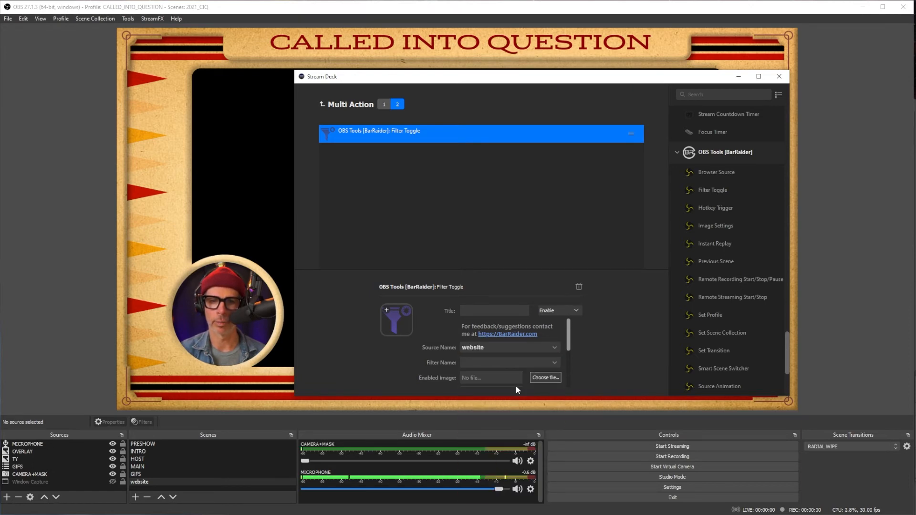
{"action": "left_click", "coordinate": [552, 362]}
{"action": "left_click", "coordinate": [542, 379]}
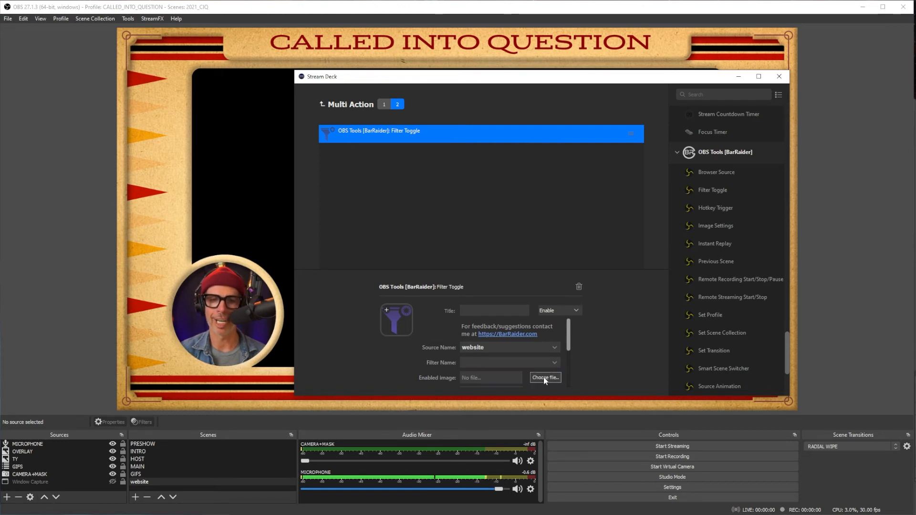
- Move the Stream Deck window off the canvas and switch OBS to the HOST scene
{"action": "left_click_drag", "start_coordinate": [522, 79], "coordinate": [915, 84]}
{"action": "left_click", "coordinate": [171, 461]}
{"action": "left_click", "coordinate": [171, 460]}
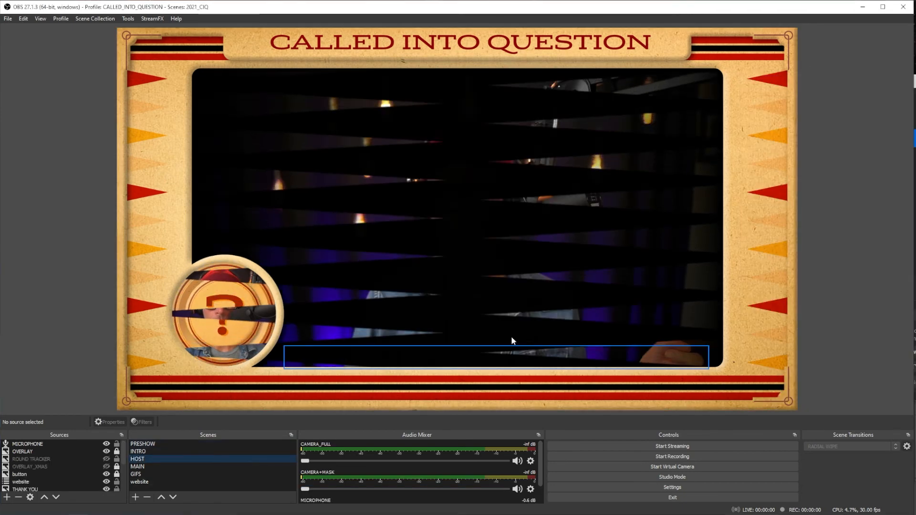